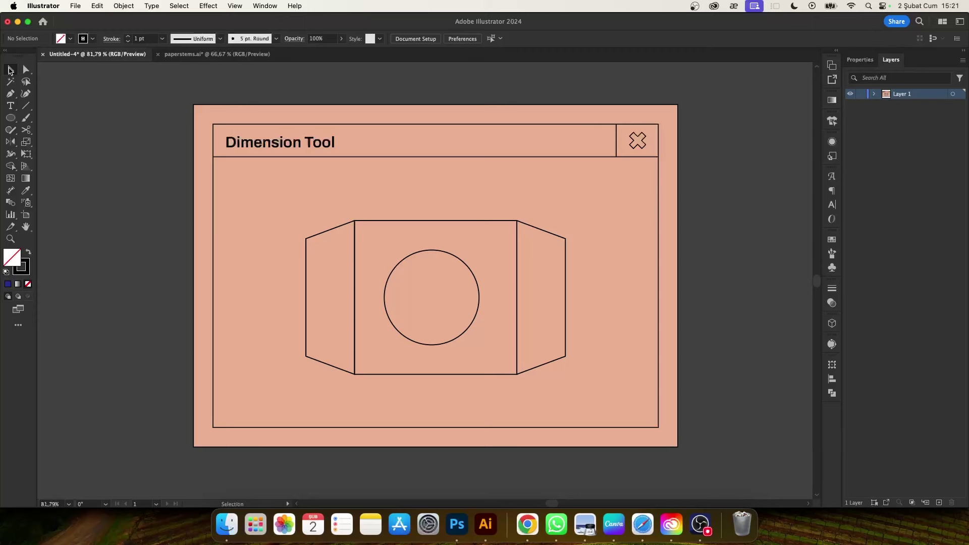
# Step: Activate the Dimension Tool in the left toolbar to start measuring the camera-box drawing
pyautogui.click(15, 193)
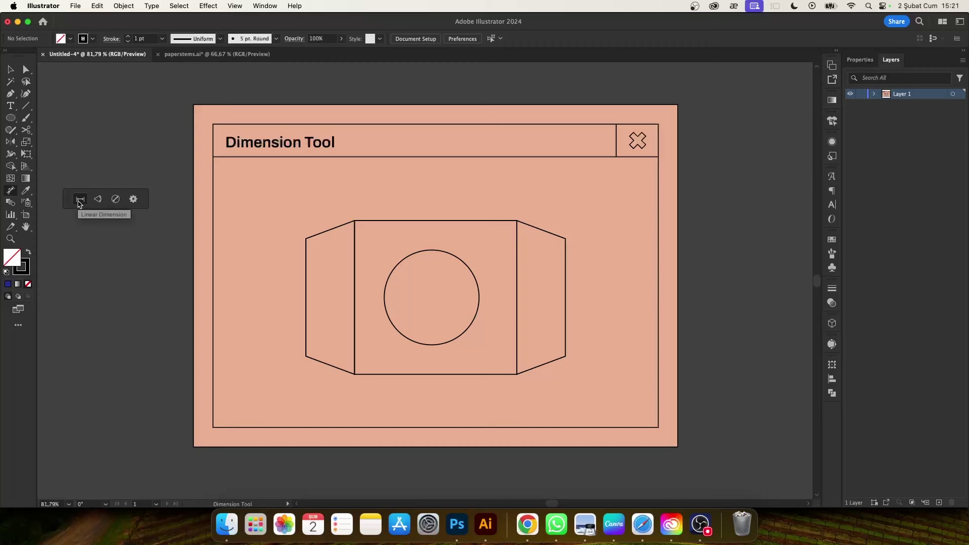
# Step: At 100% zoom, place a 99 mm dimension above the central rectangle's top edge
pyautogui.press('super+1')
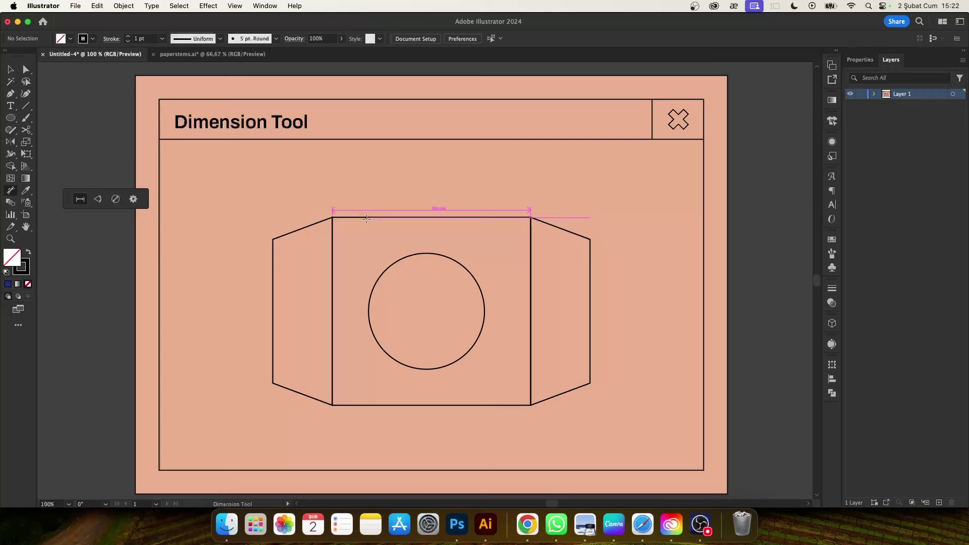
pyautogui.moveTo(367, 218); pyautogui.dragTo(365, 185)
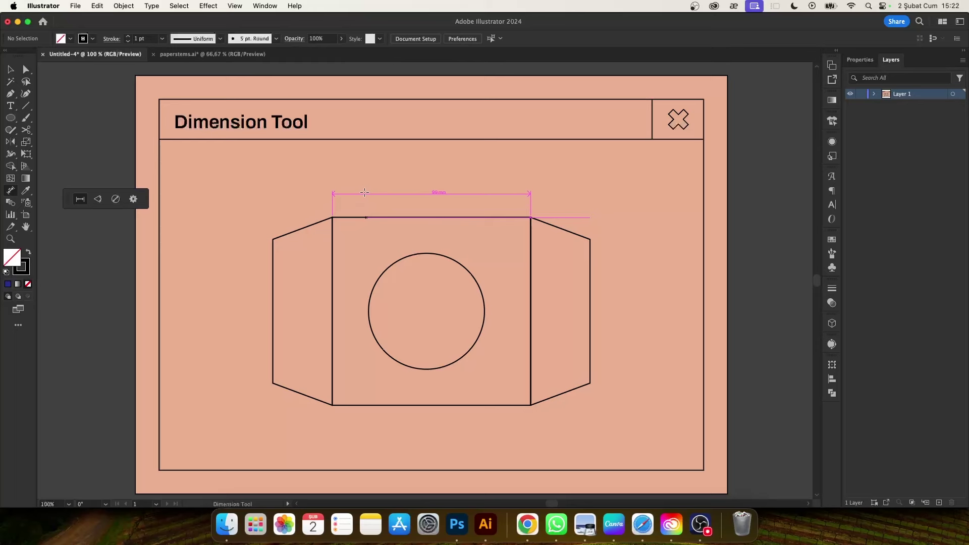
pyautogui.click(365, 185)
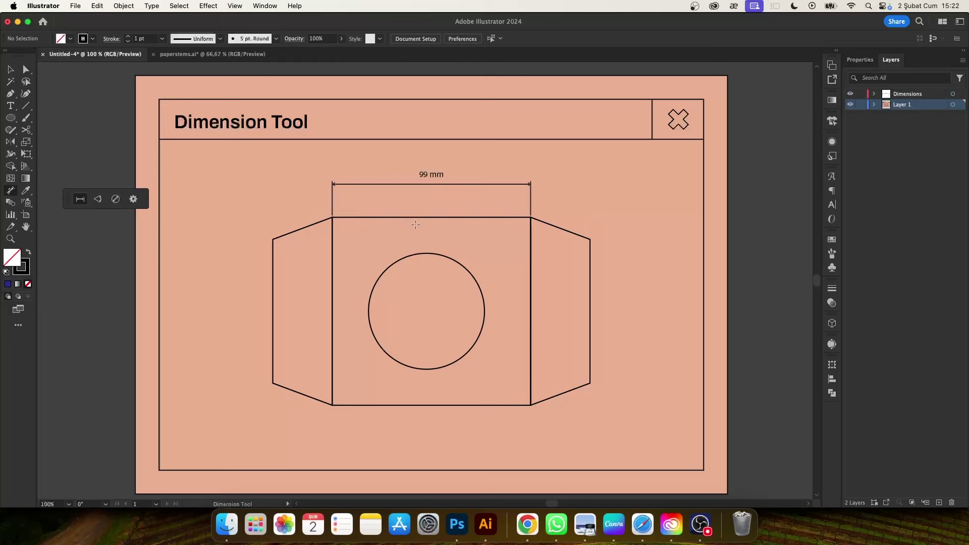
pyautogui.press('super+z')
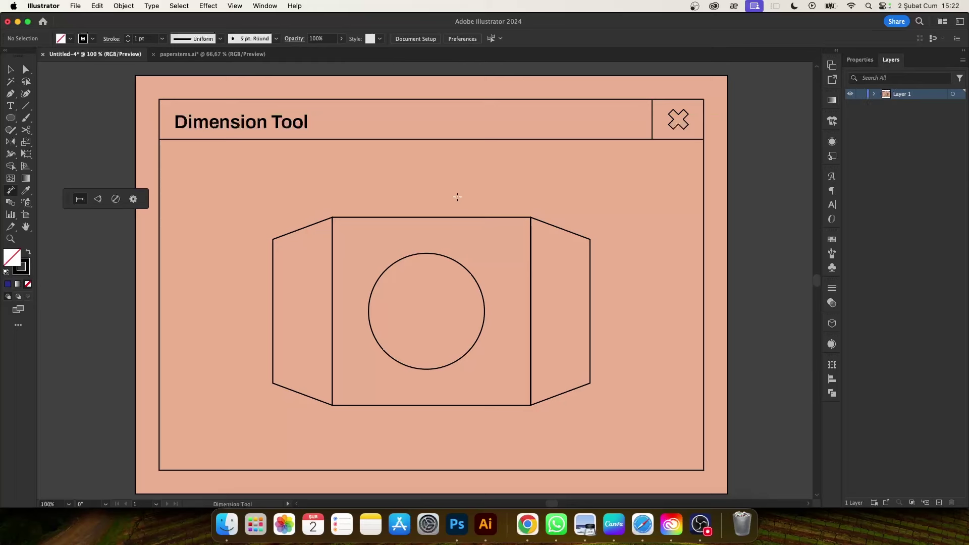
pyautogui.moveTo(440, 212); pyautogui.dragTo(439, 197)
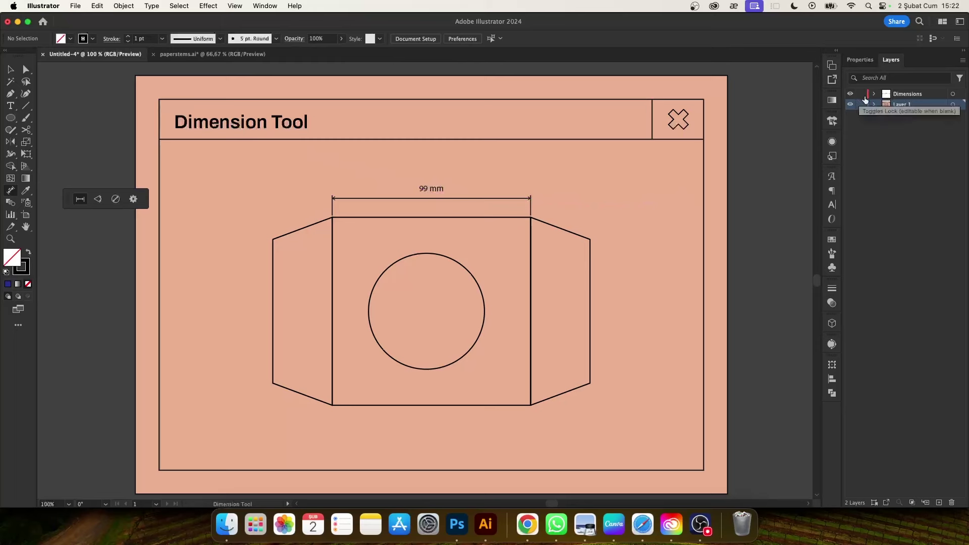
# Step: Inspect the new Dimensions layer in the Layers panel, then make Layer 1 active again
pyautogui.click(898, 98)
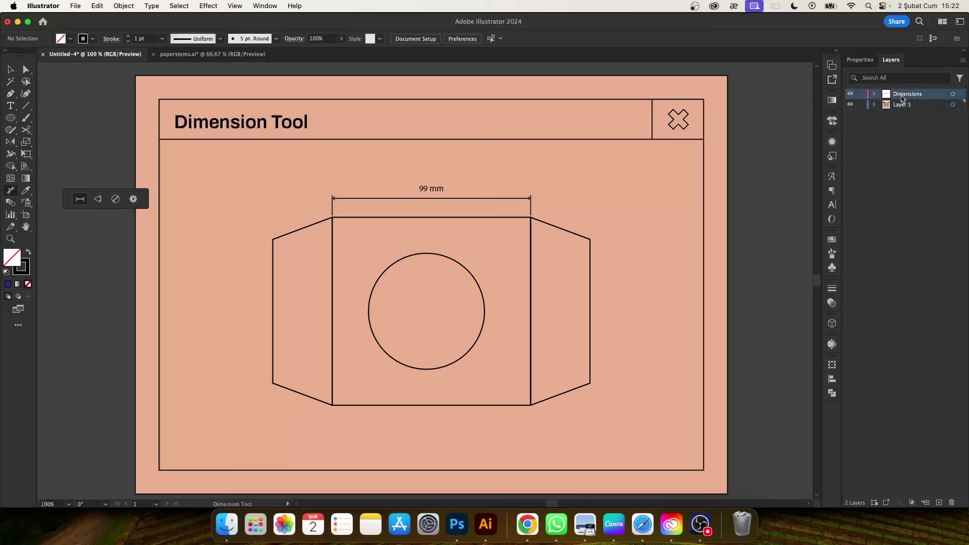
pyautogui.click(952, 94)
pyautogui.click(932, 105)
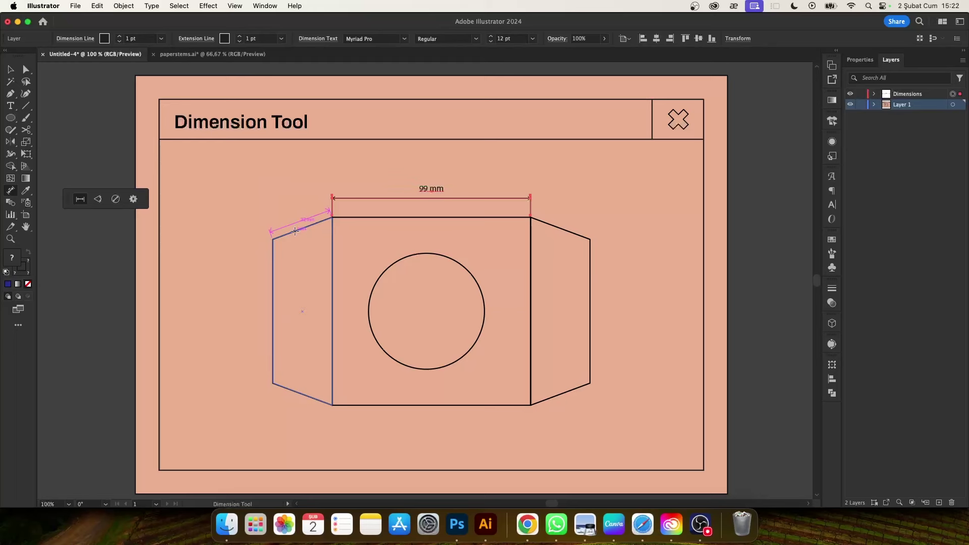
# Step: Dimension the upper-left slanted edge at 32 mm and the right panel's edge at 72 mm
pyautogui.moveTo(295, 231); pyautogui.dragTo(273, 191)
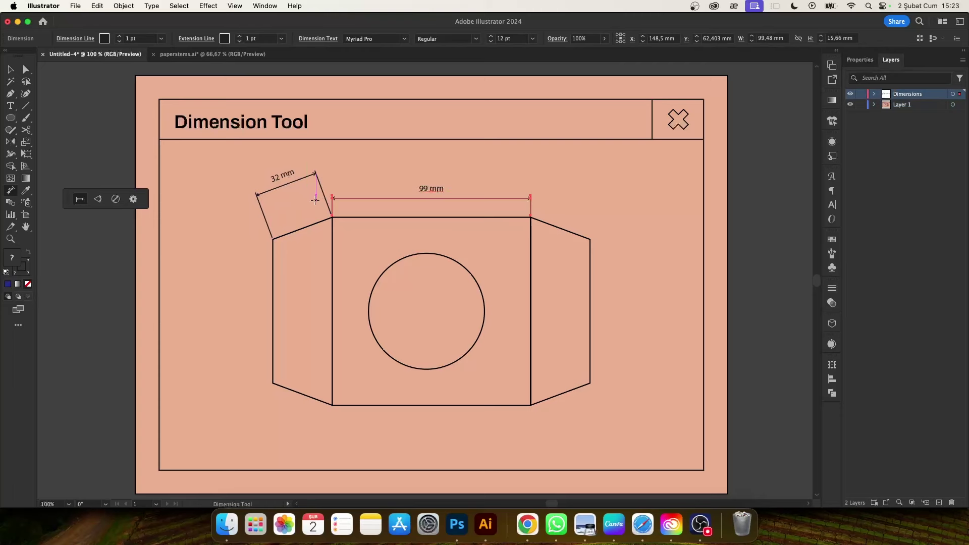
pyautogui.moveTo(288, 187); pyautogui.dragTo(300, 212)
pyautogui.click(300, 212)
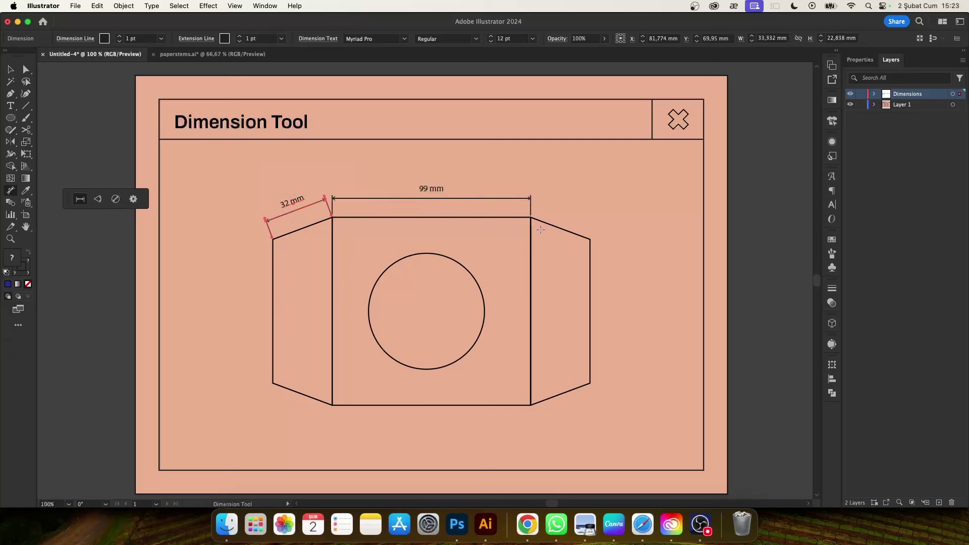
pyautogui.moveTo(592, 257); pyautogui.dragTo(657, 262)
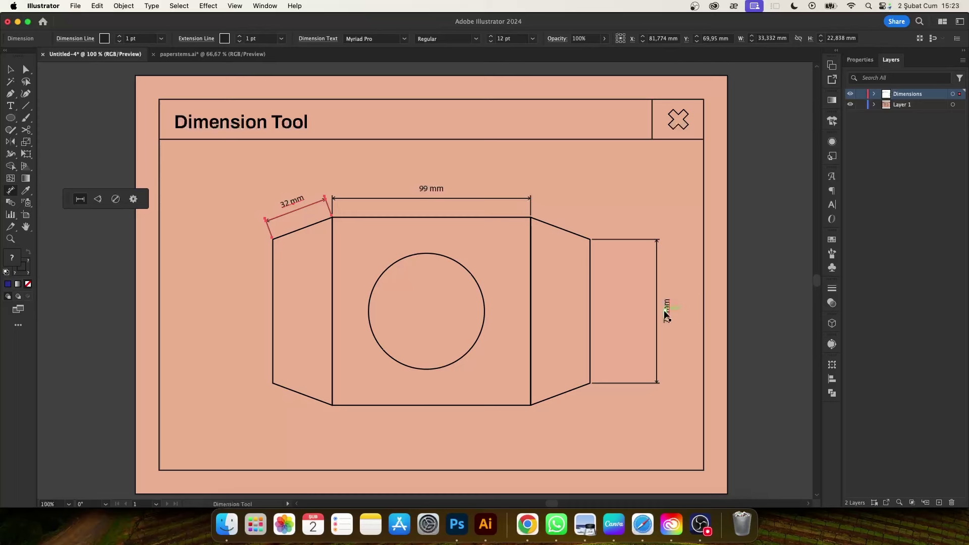
# Step: In Angular mode, add 110°, 250° and 70° angle dimensions at the right panel's corners
pyautogui.click(97, 199)
pyautogui.scroll(3, 612, 248)
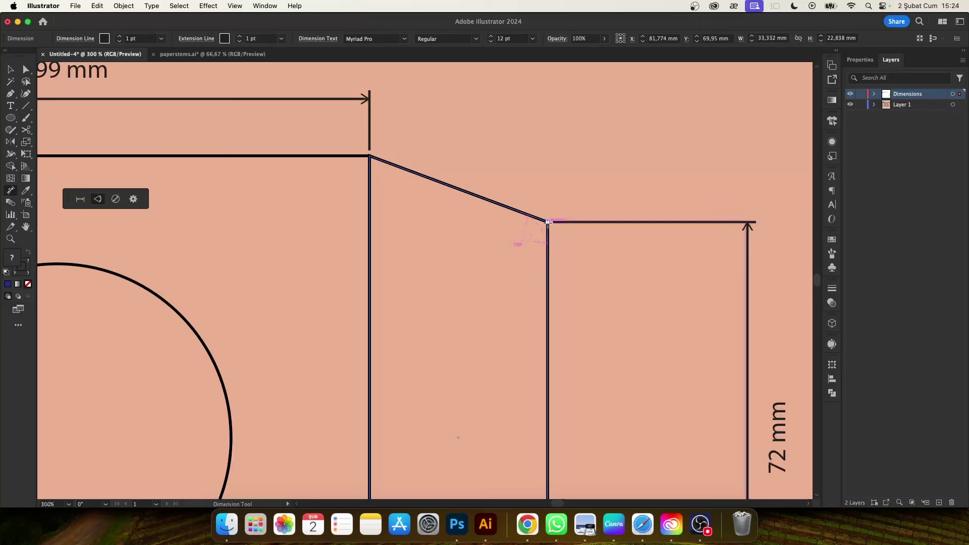
pyautogui.moveTo(548, 222); pyautogui.dragTo(502, 252)
pyautogui.moveTo(501, 253); pyautogui.dragTo(478, 231)
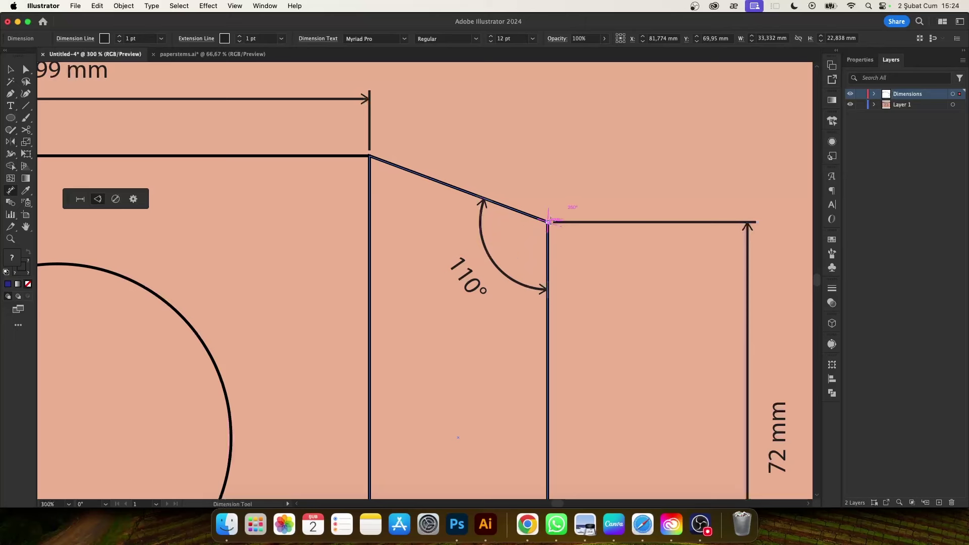
pyautogui.moveTo(568, 214); pyautogui.dragTo(611, 203)
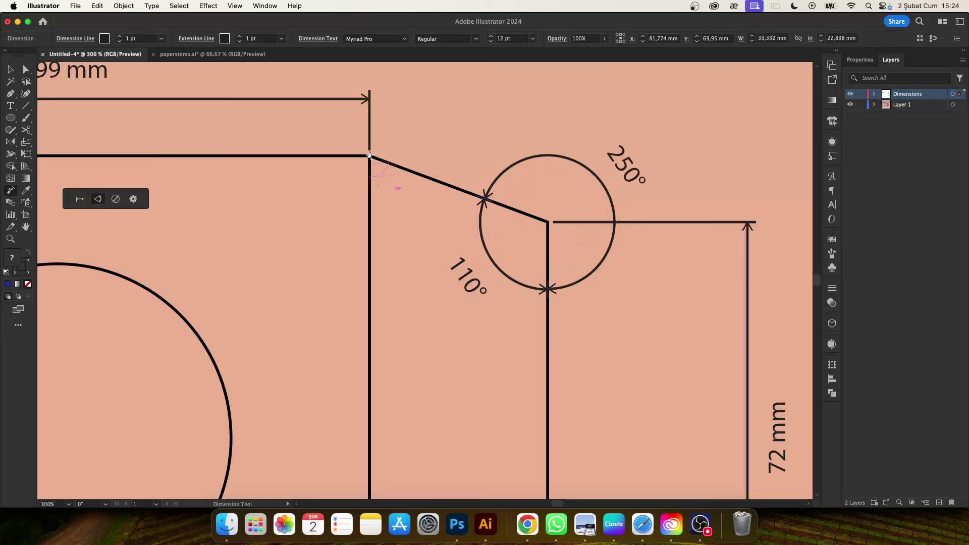
pyautogui.moveTo(370, 156); pyautogui.dragTo(433, 193)
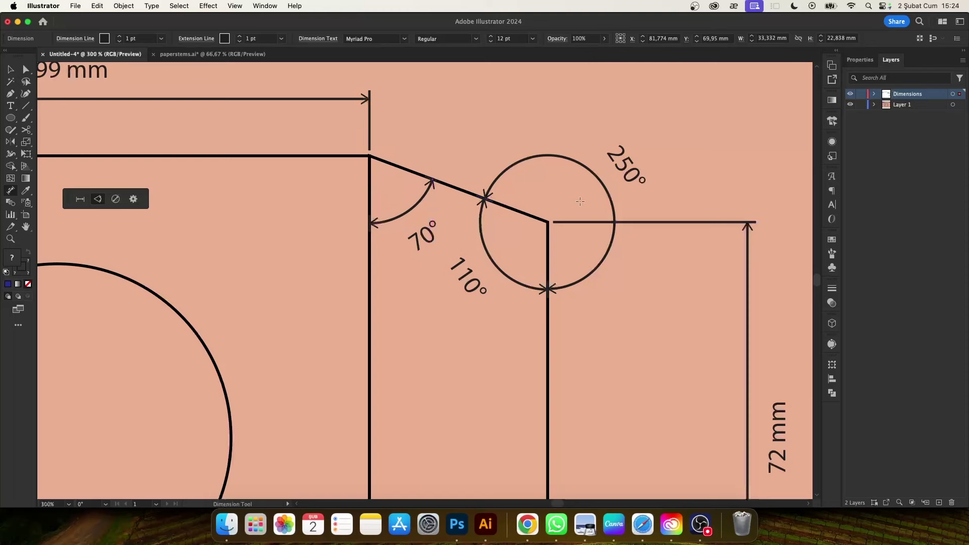
pyautogui.keyDown('alt'); pyautogui.scroll(-2, 606, 196); pyautogui.keyUp('alt')
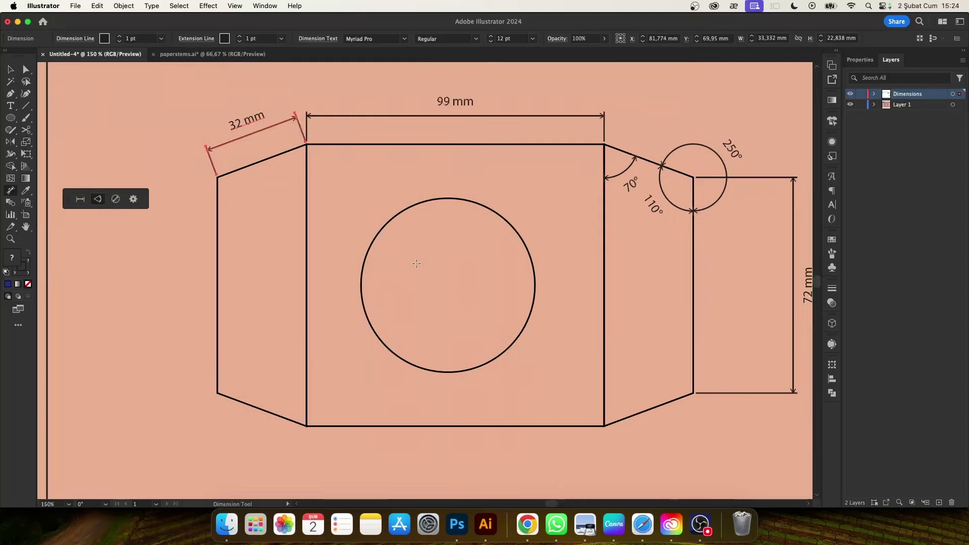
# Step: In Radial mode, give the central circle an R 29 mm radius and a ø 58 mm diameter
pyautogui.keyDown('alt'); pyautogui.scroll(1, 416, 264); pyautogui.keyUp('alt')
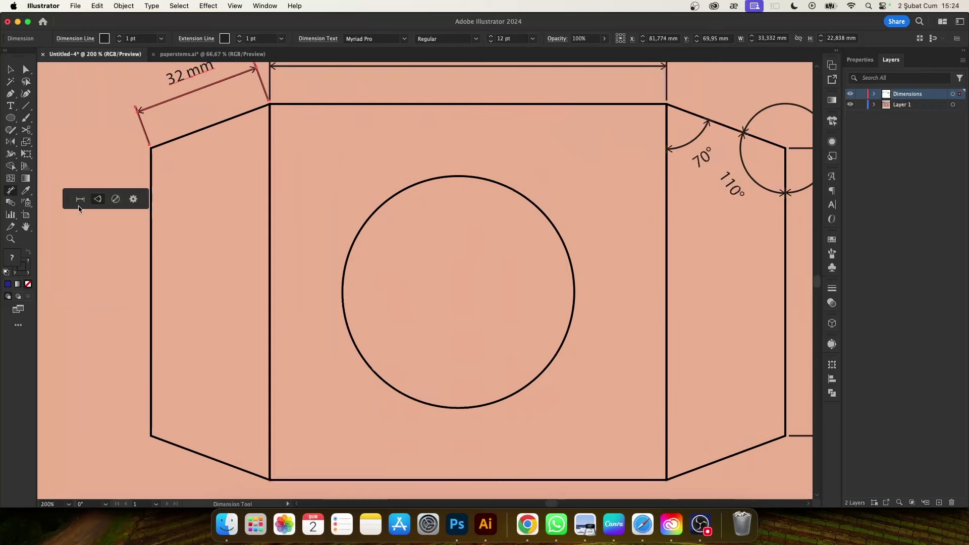
pyautogui.click(115, 200)
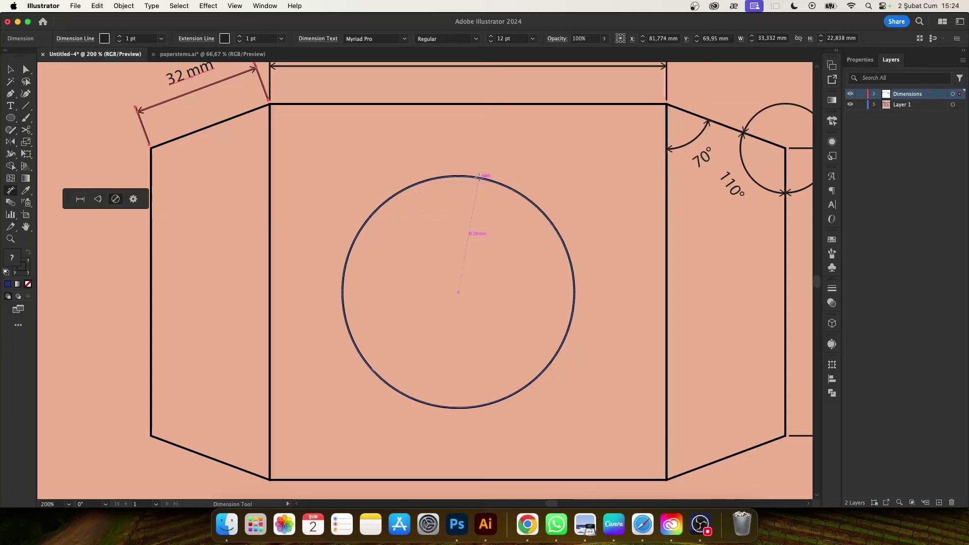
pyautogui.click(445, 176)
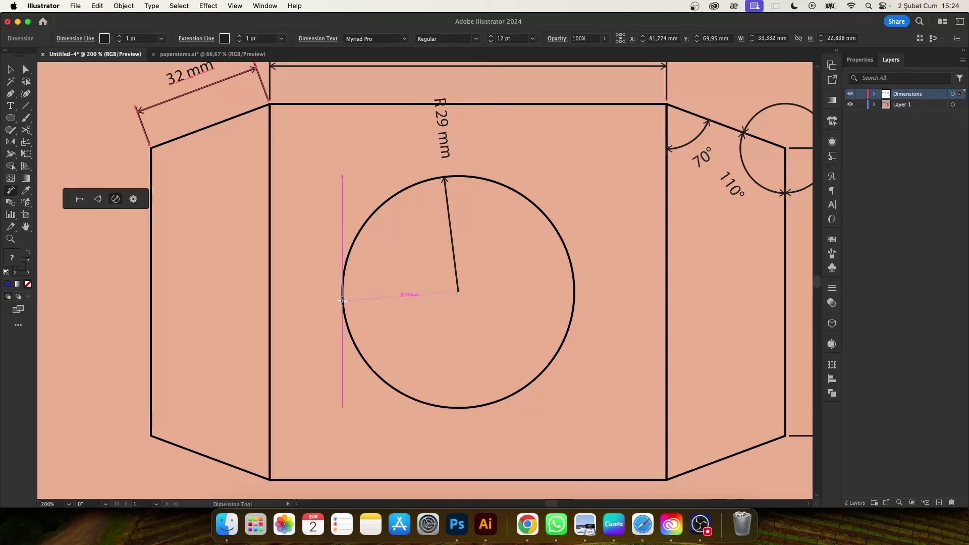
pyautogui.moveTo(342, 300); pyautogui.dragTo(401, 296)
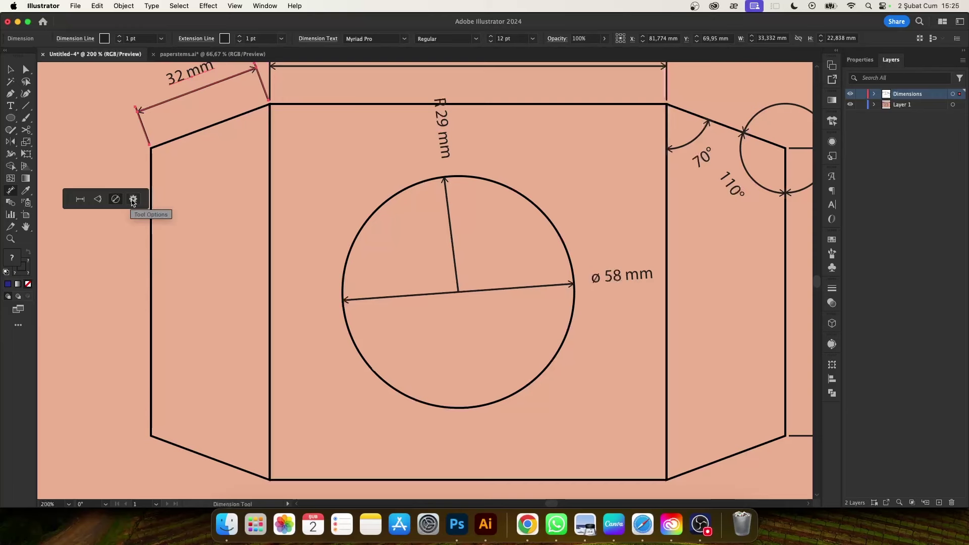
# Step: In Dimension Tool Options, keep the document unit, 1:1 scale and whole-number precision
pyautogui.doubleClick(11, 191)
pyautogui.moveTo(450, 111); pyautogui.dragTo(299, 124)
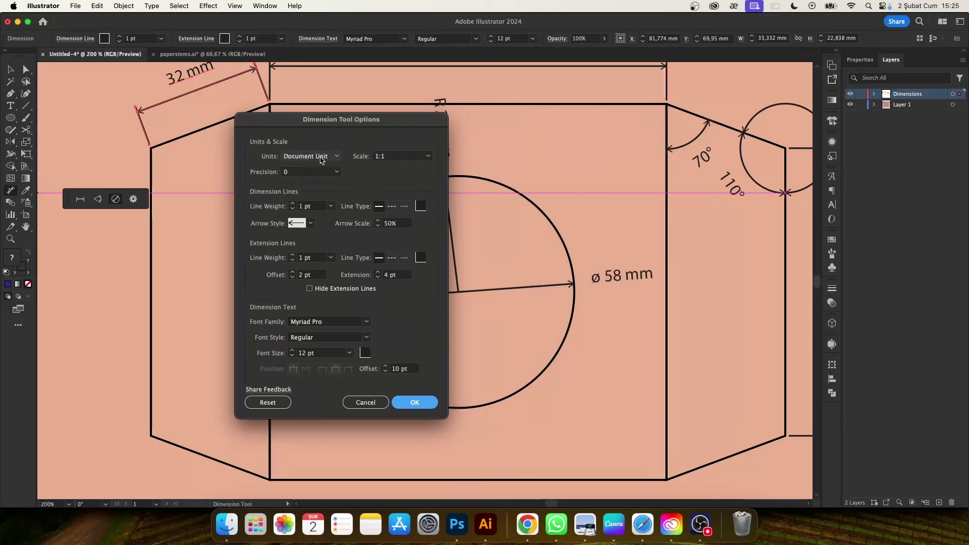
pyautogui.click(320, 158)
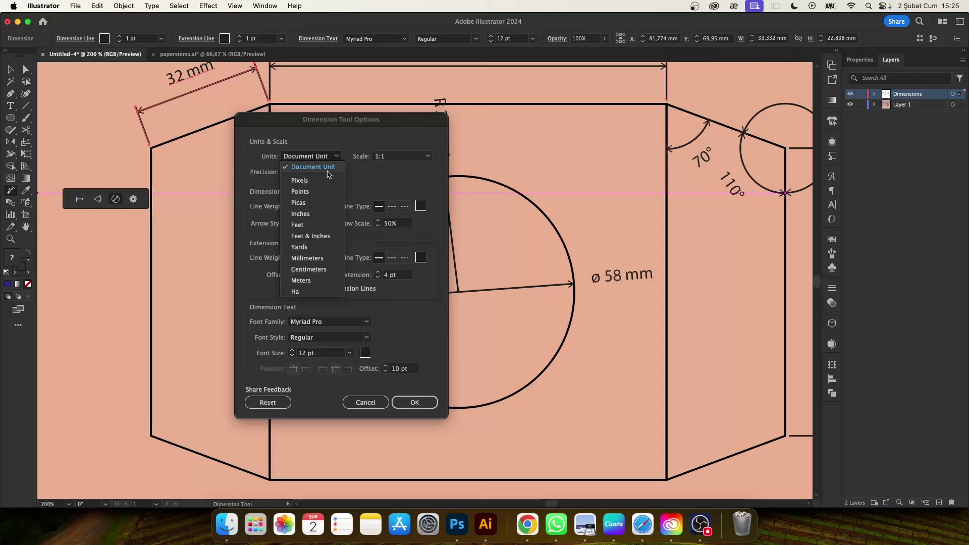
pyautogui.click(328, 168)
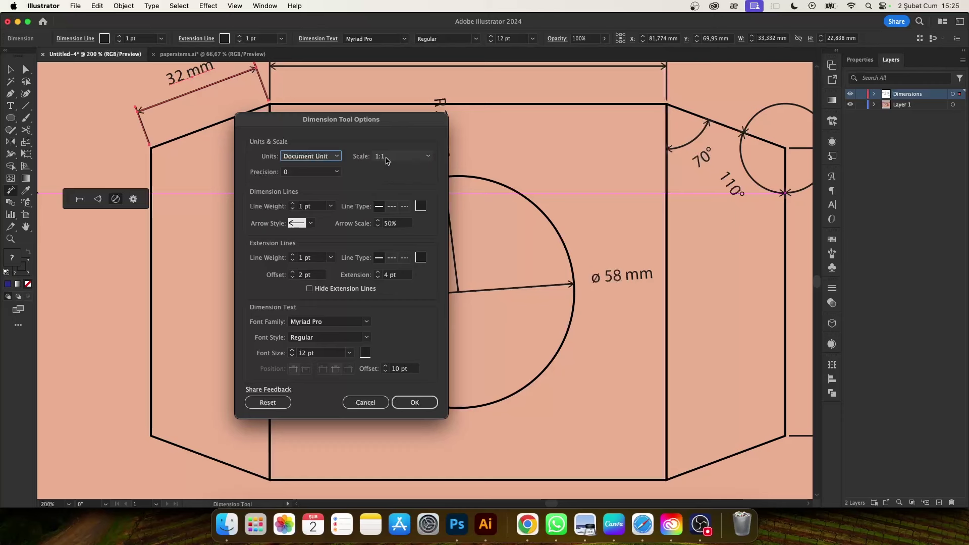
pyautogui.click(387, 160)
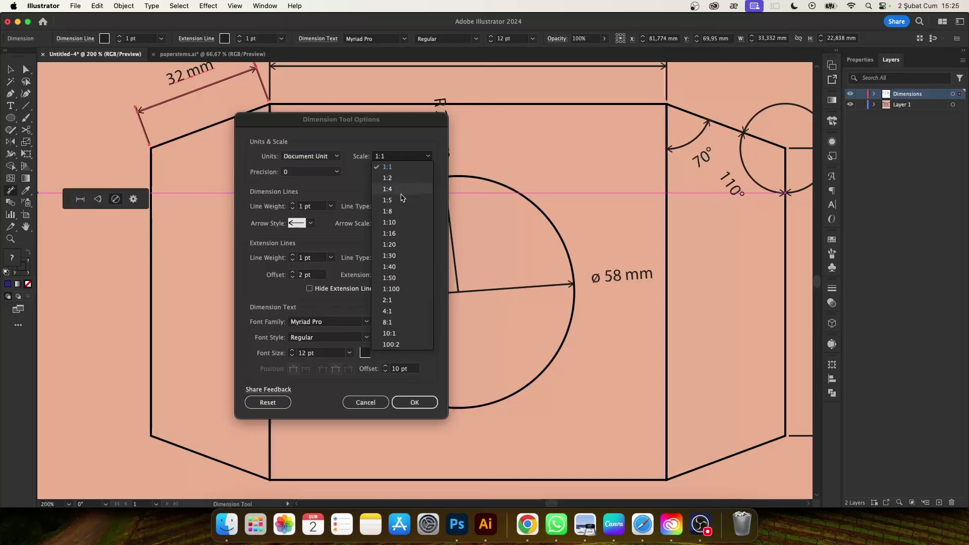
pyautogui.click(364, 196)
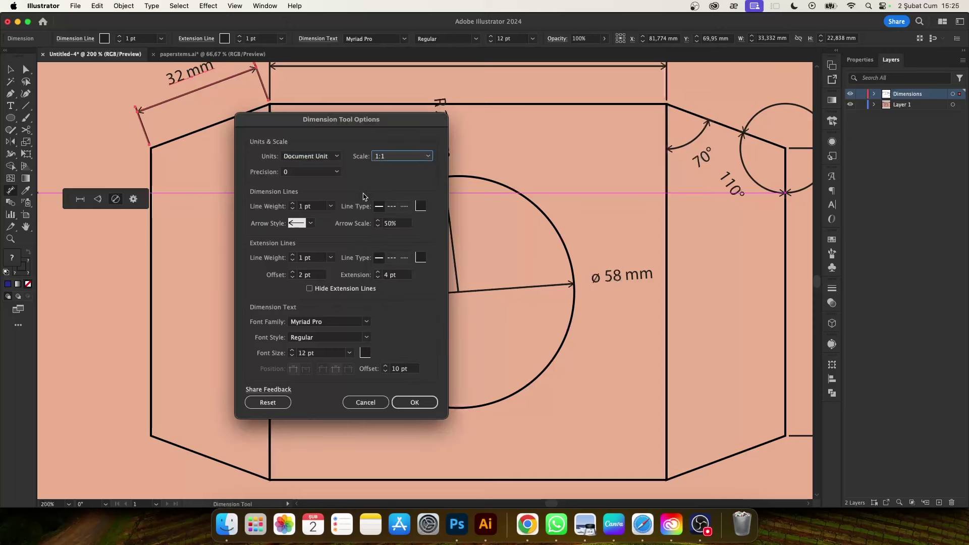
pyautogui.click(318, 172)
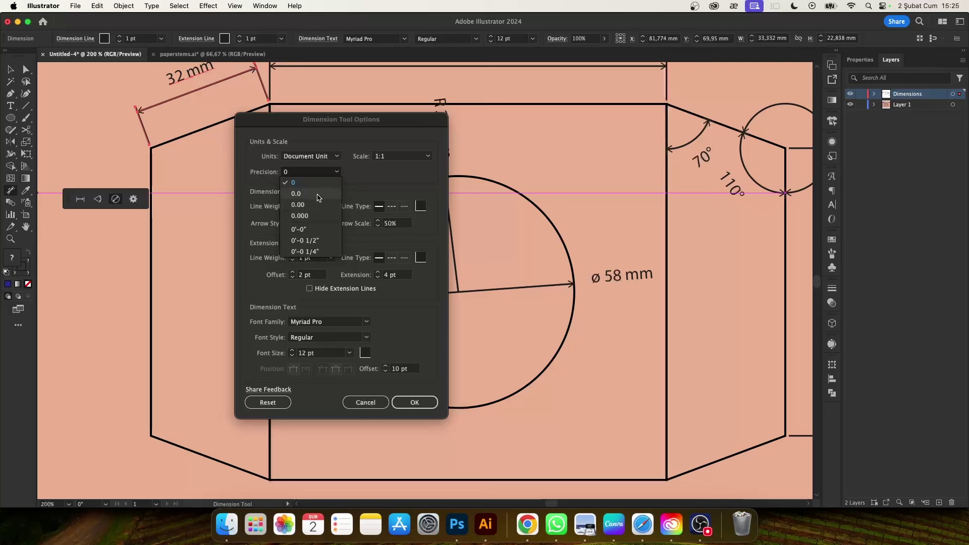
pyautogui.click(374, 191)
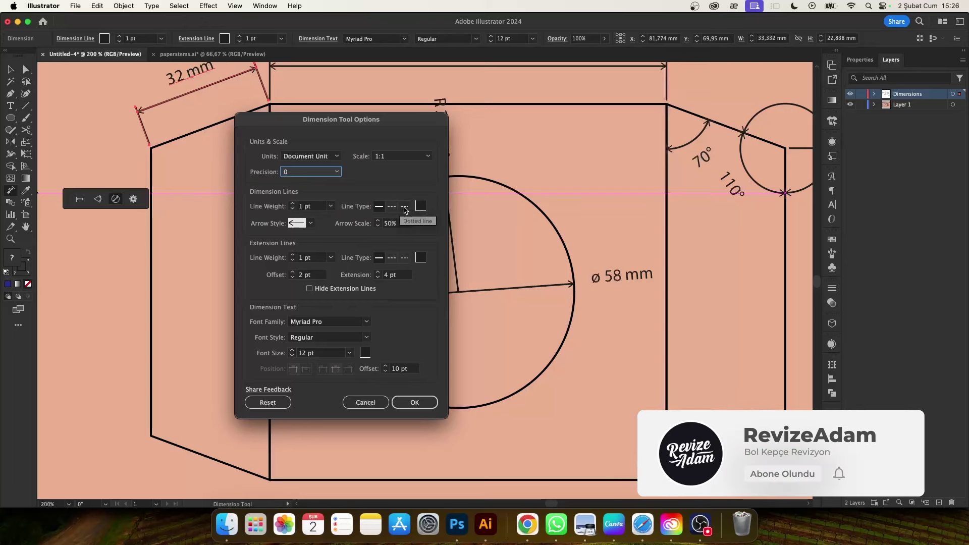
# Step: Choose a new arrowhead style and dotted extension lines, then apply the settings
pyautogui.click(311, 223)
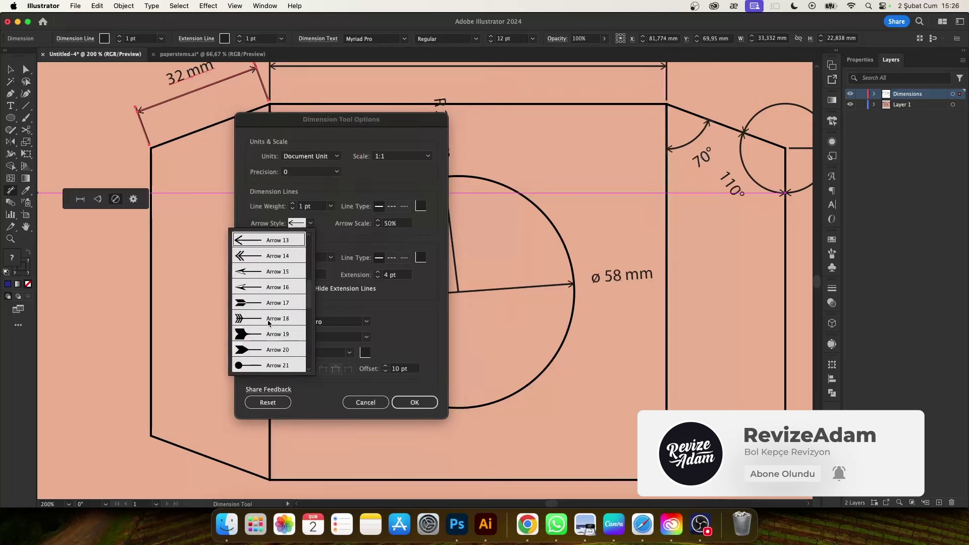
pyautogui.click(433, 303)
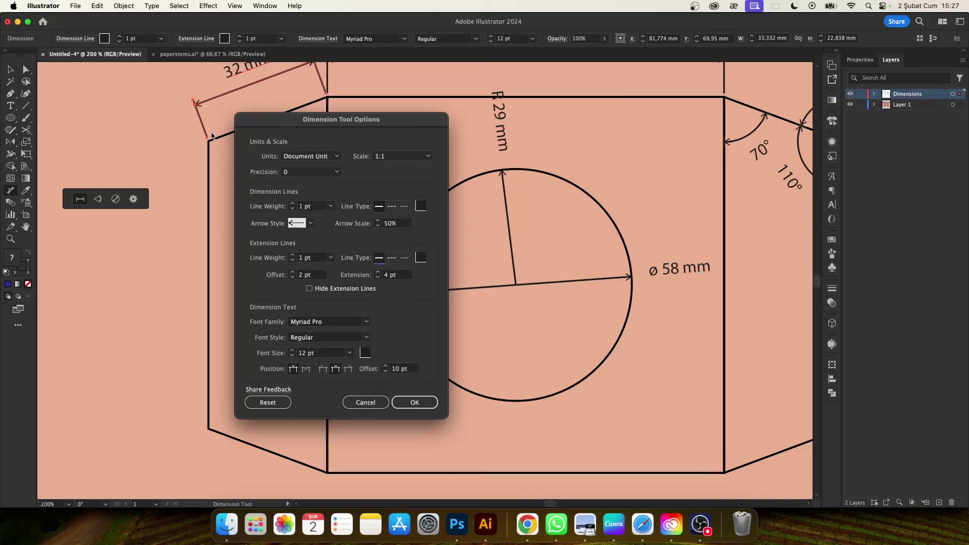
pyautogui.click(404, 257)
pyautogui.click(415, 403)
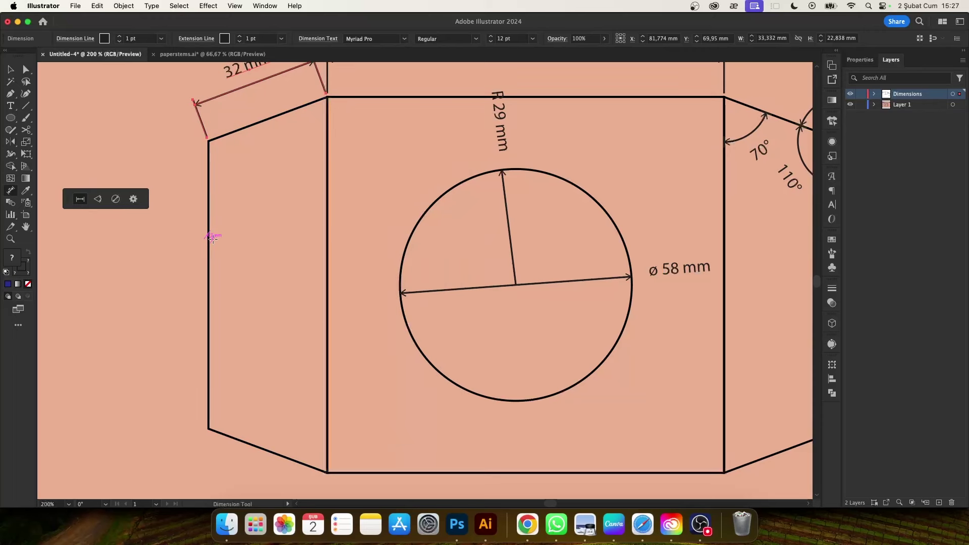
# Step: Add two 72 mm left-panel height dimensions, the second with extension lines hidden
pyautogui.moveTo(212, 238); pyautogui.dragTo(145, 242)
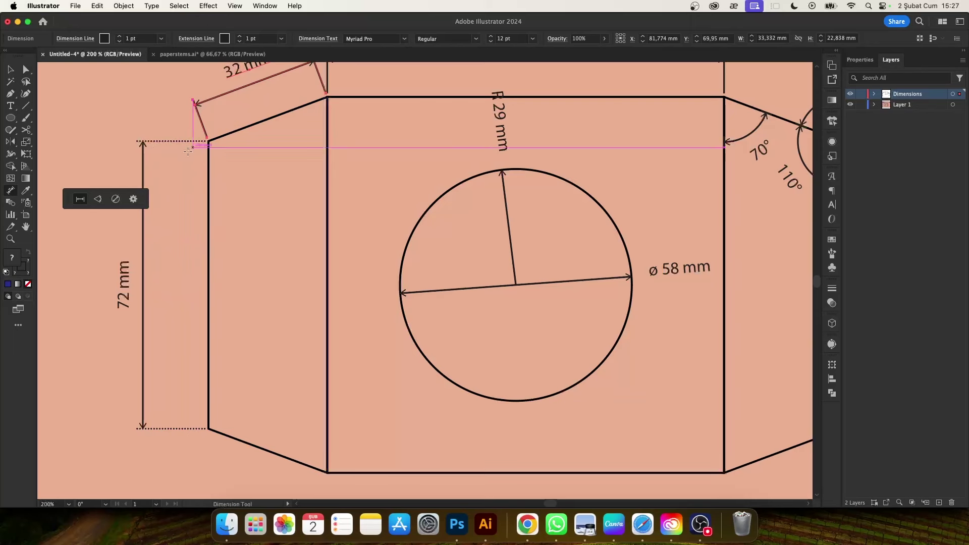
pyautogui.click(133, 199)
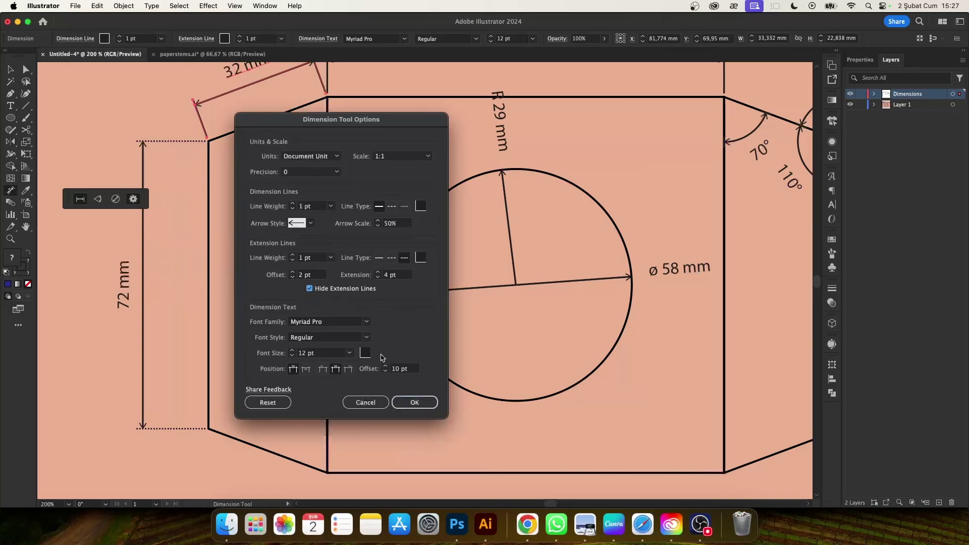
pyautogui.click(415, 402)
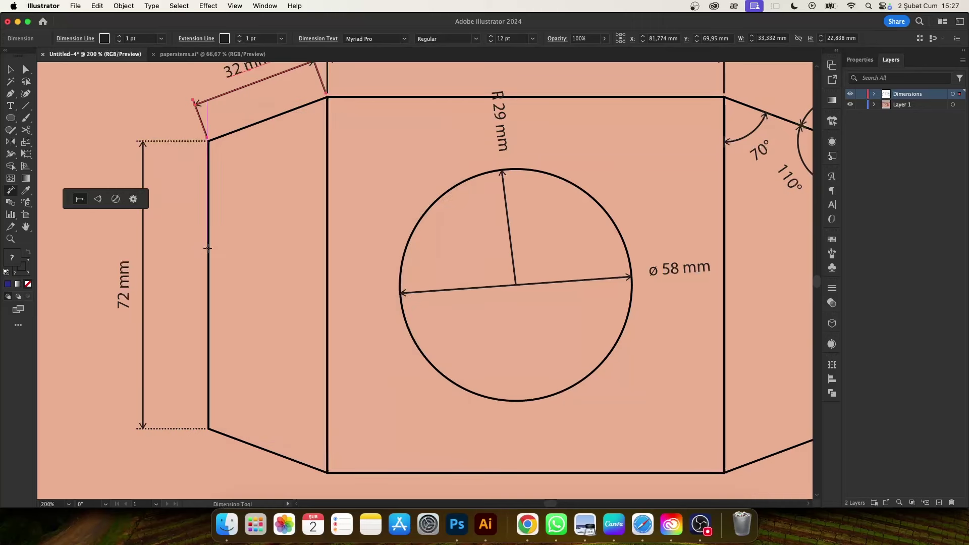
pyautogui.moveTo(208, 249); pyautogui.dragTo(243, 168)
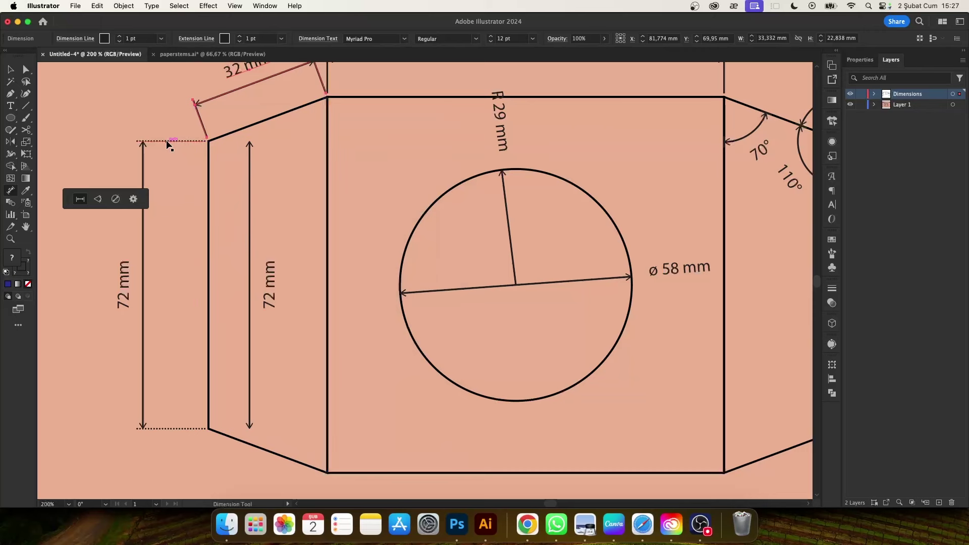
pyautogui.click(133, 200)
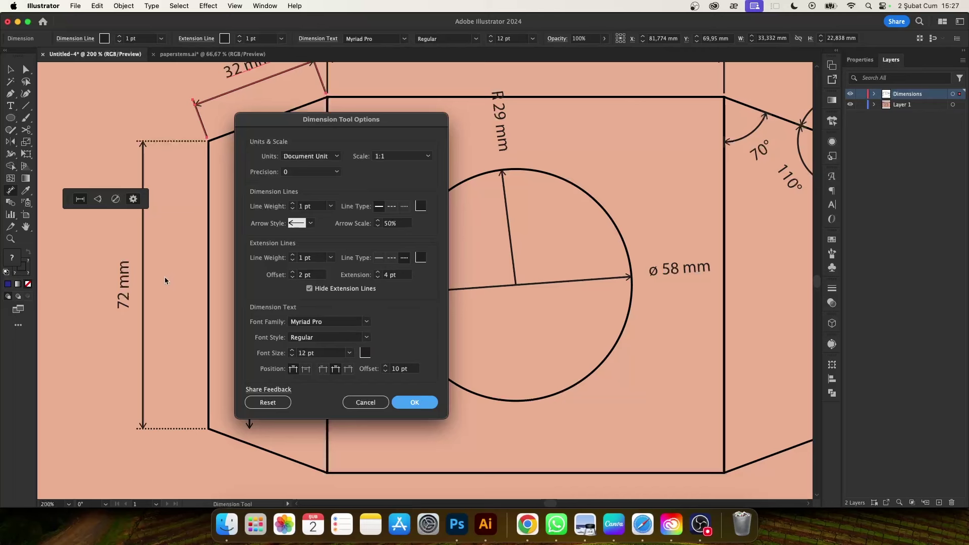
# Step: Cancel a first dimension-text colour change, then reopen Dimension Tool Options
pyautogui.click(365, 353)
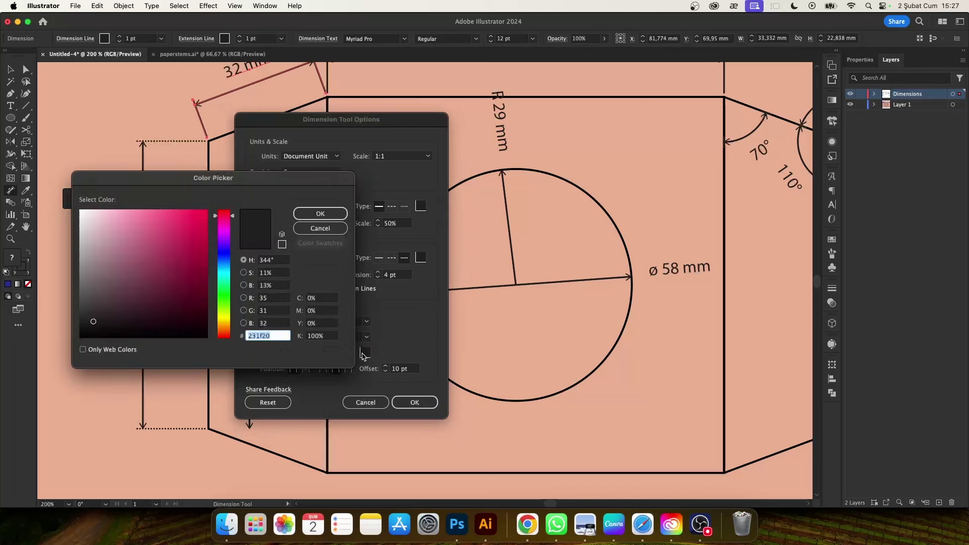
pyautogui.click(320, 228)
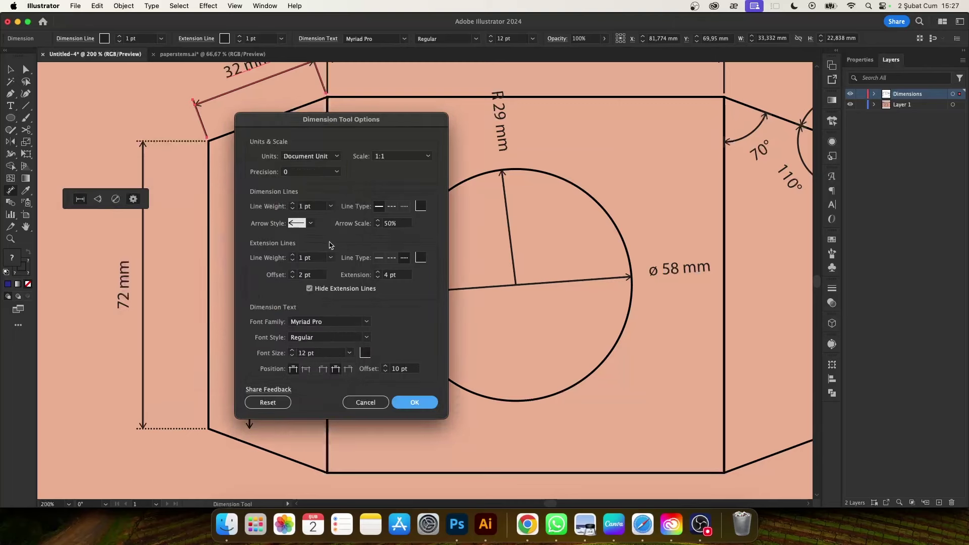
pyautogui.click(366, 403)
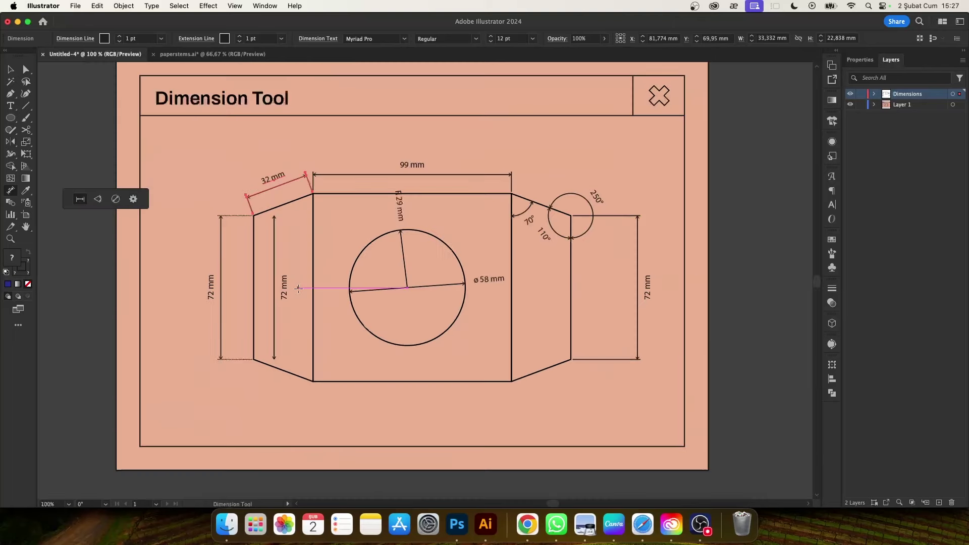
pyautogui.press('v')
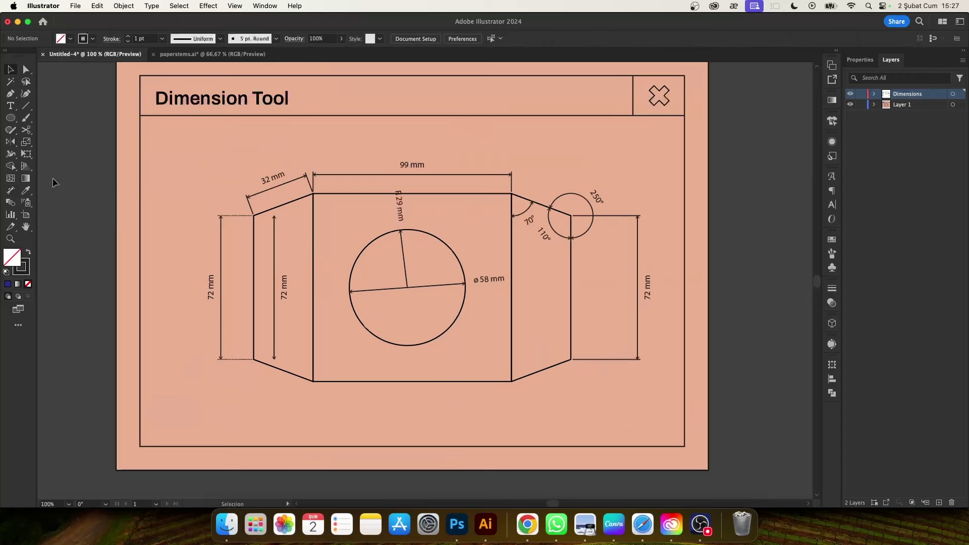
pyautogui.doubleClick(12, 193)
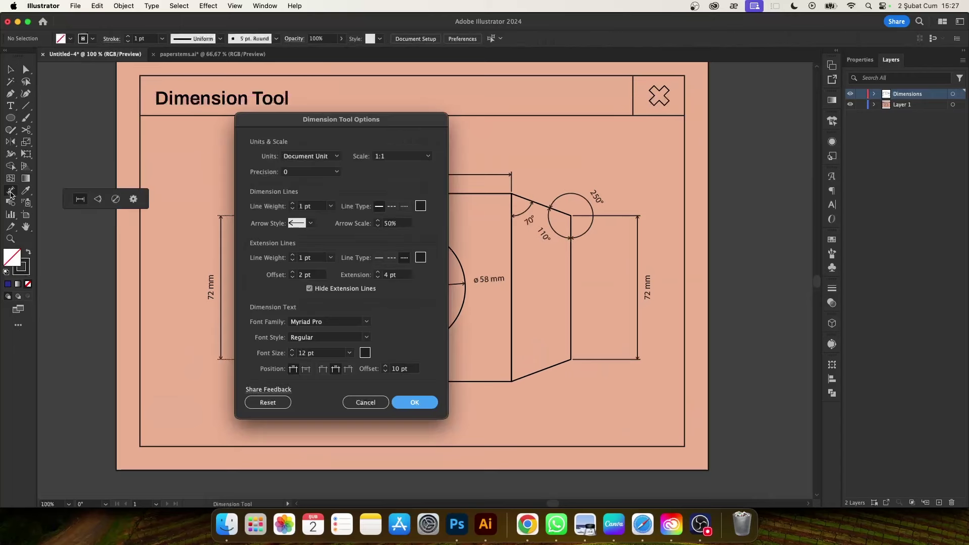
# Step: Set the dimension line colour to blue-violet and the extension line colour to green
pyautogui.click(420, 206)
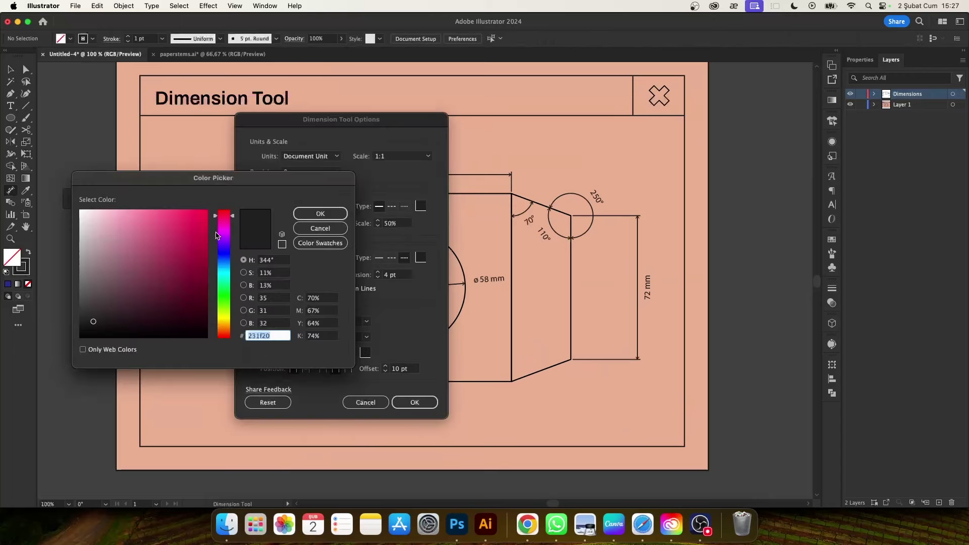
pyautogui.moveTo(225, 236); pyautogui.dragTo(224, 249)
pyautogui.click(196, 209)
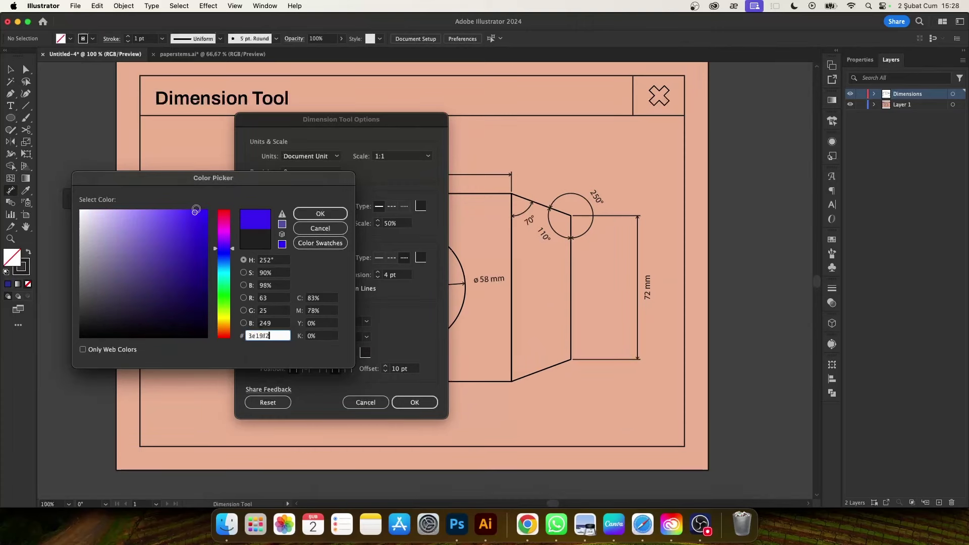
pyautogui.click(320, 214)
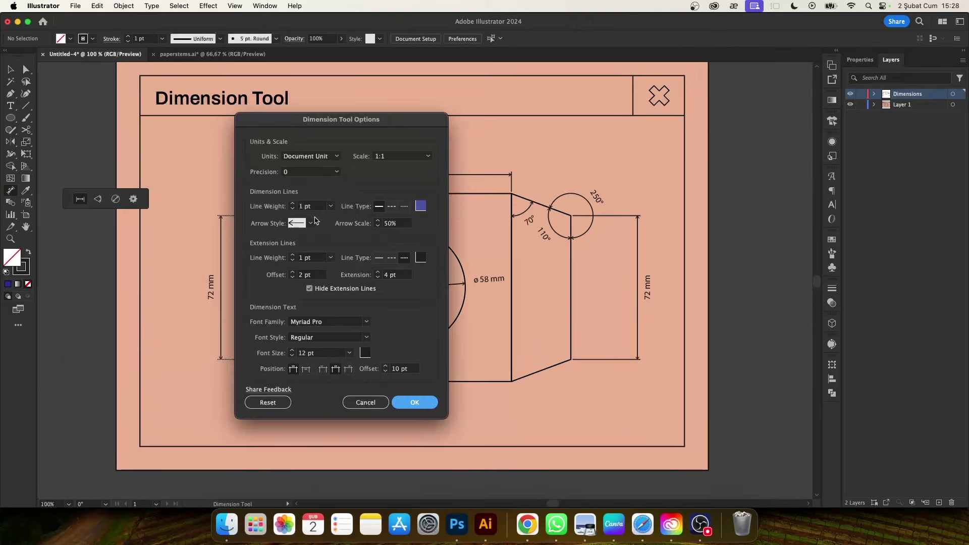
pyautogui.click(420, 258)
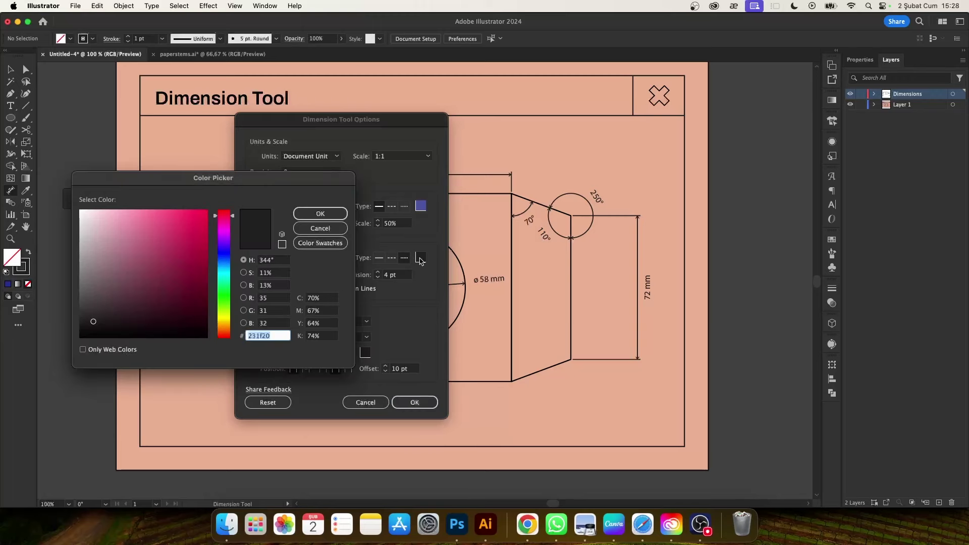
pyautogui.click(224, 298)
pyautogui.click(190, 247)
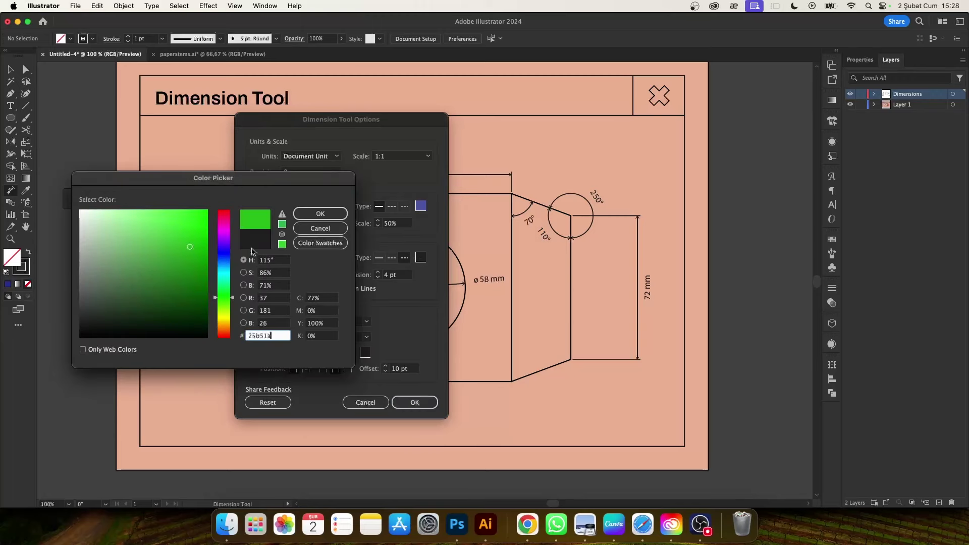
pyautogui.click(314, 223)
# Step: Make the dimension text blue, apply the colours, and begin the bottom-edge dimension
pyautogui.click(365, 353)
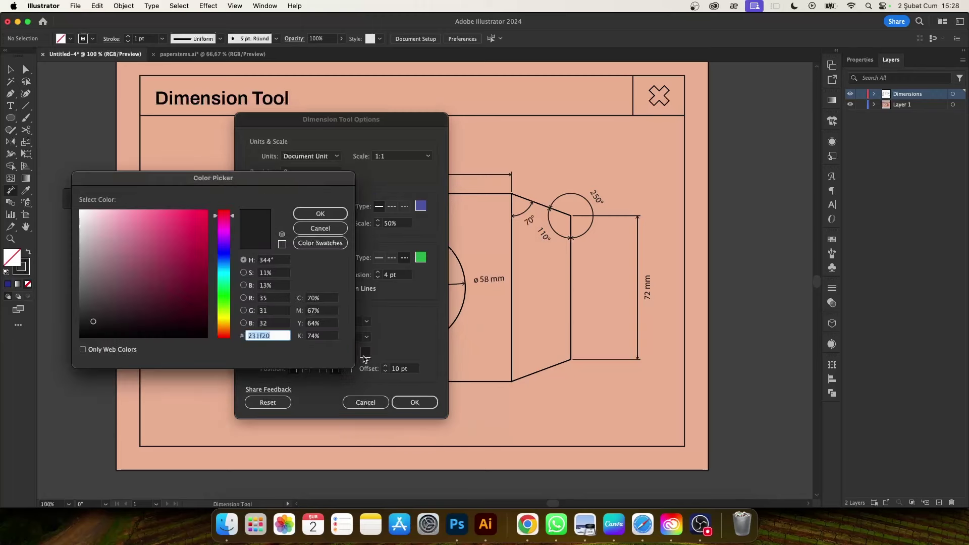
pyautogui.moveTo(223, 298); pyautogui.dragTo(224, 264)
pyautogui.click(190, 261)
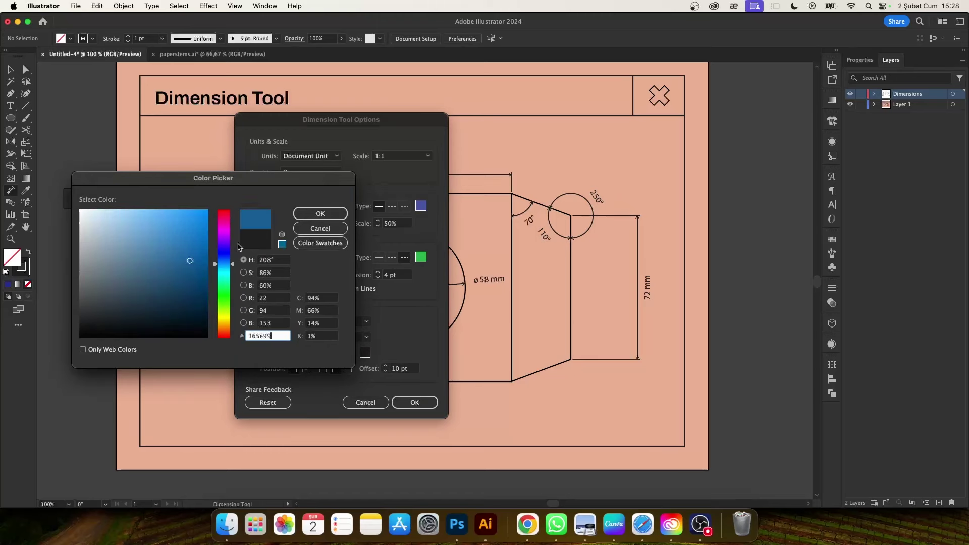
pyautogui.click(320, 214)
pyautogui.click(415, 402)
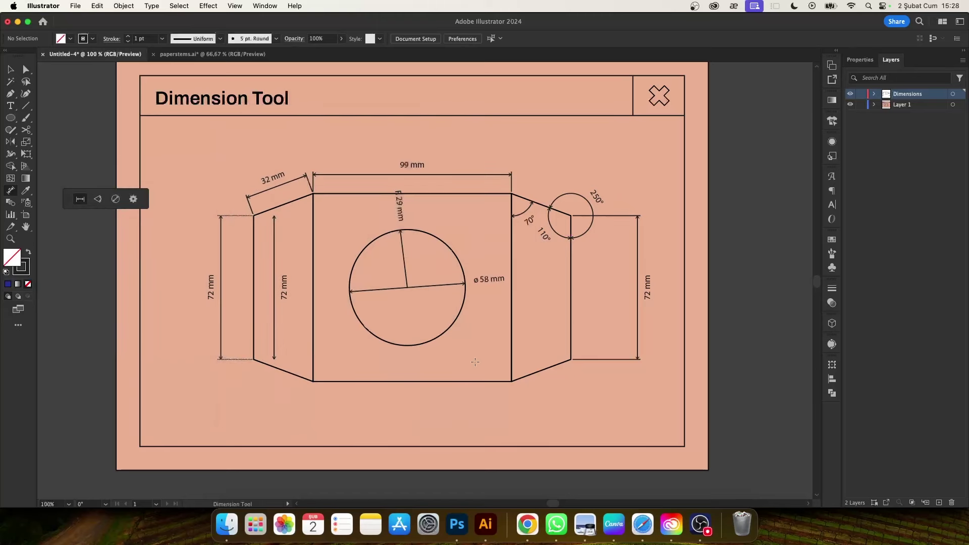
pyautogui.click(470, 381)
# Step: Place the blue 99 mm dimension below the box's bottom edge
pyautogui.click(481, 426)
pyautogui.scroll(3, 424, 451)
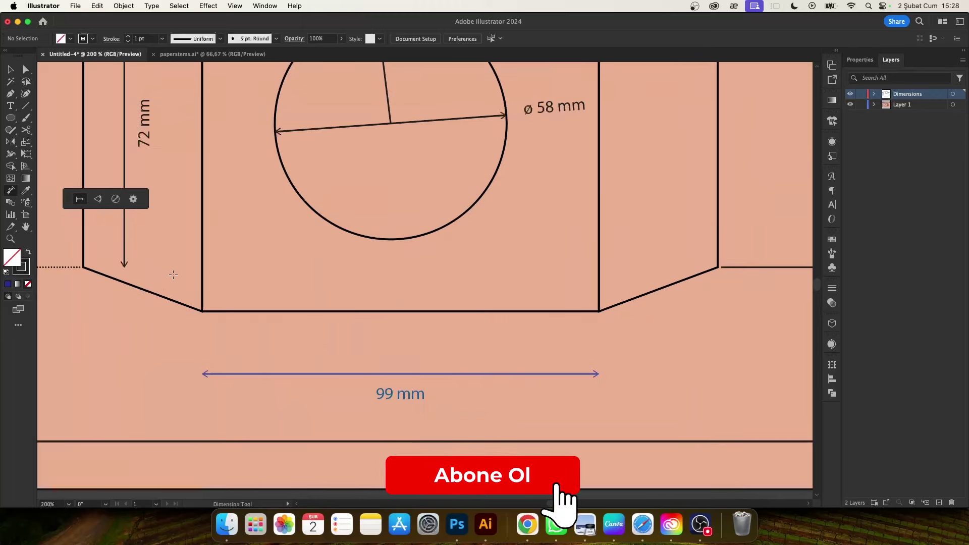
pyautogui.click(133, 199)
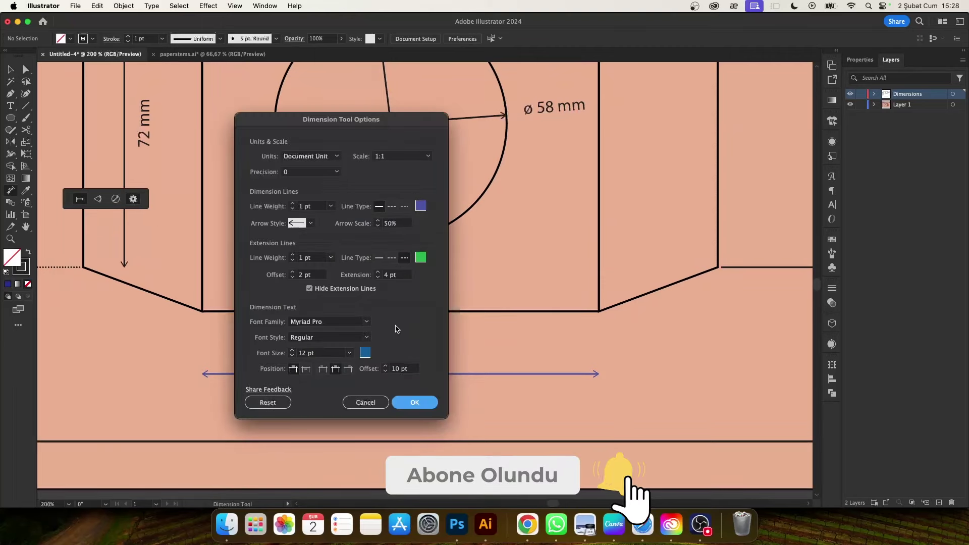
# Step: Change the dimension text colour to olive and add a second 99 mm bottom-edge dimension
pyautogui.click(365, 352)
pyautogui.moveTo(218, 266); pyautogui.dragTo(225, 318)
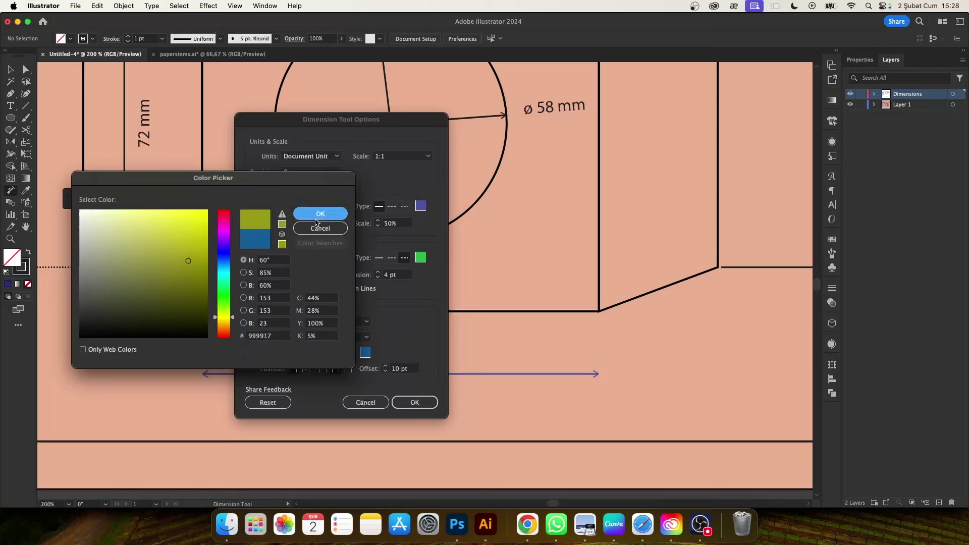
pyautogui.click(321, 213)
pyautogui.click(414, 403)
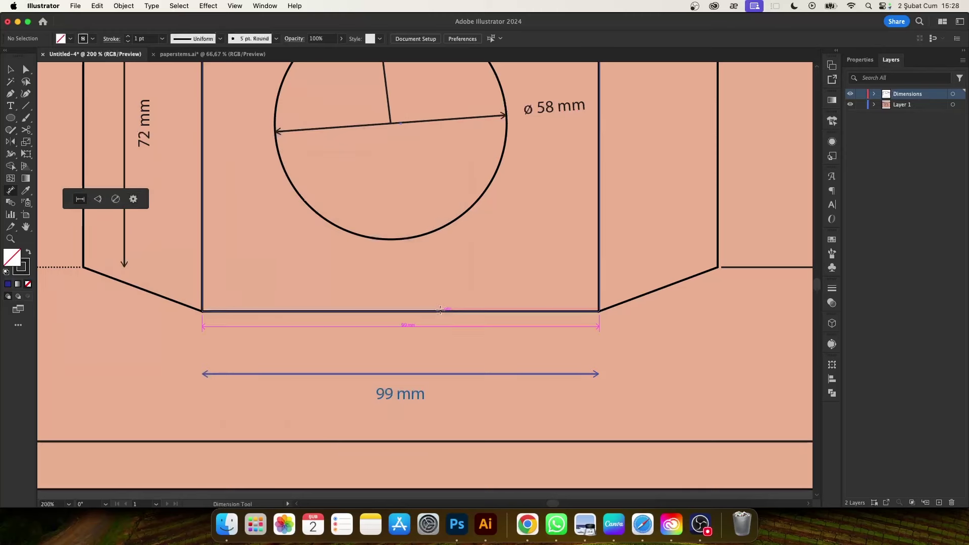
pyautogui.moveTo(441, 311); pyautogui.dragTo(238, 348)
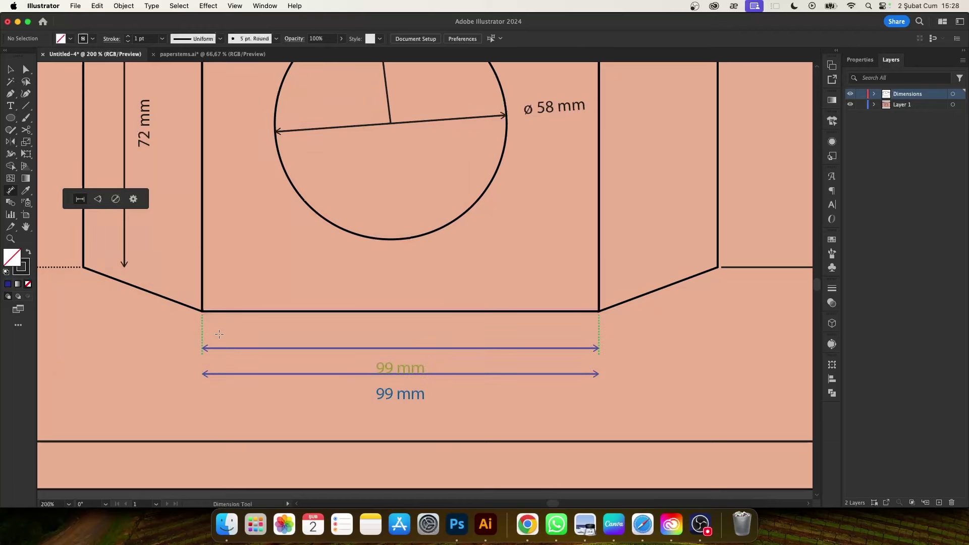
pyautogui.scroll(-1, 504, 351)
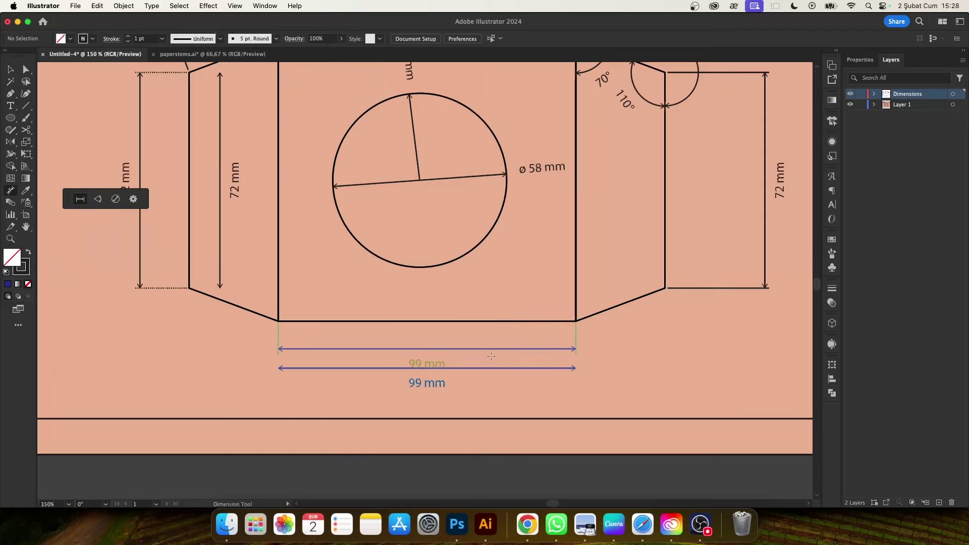
pyautogui.scroll(-1, 448, 357)
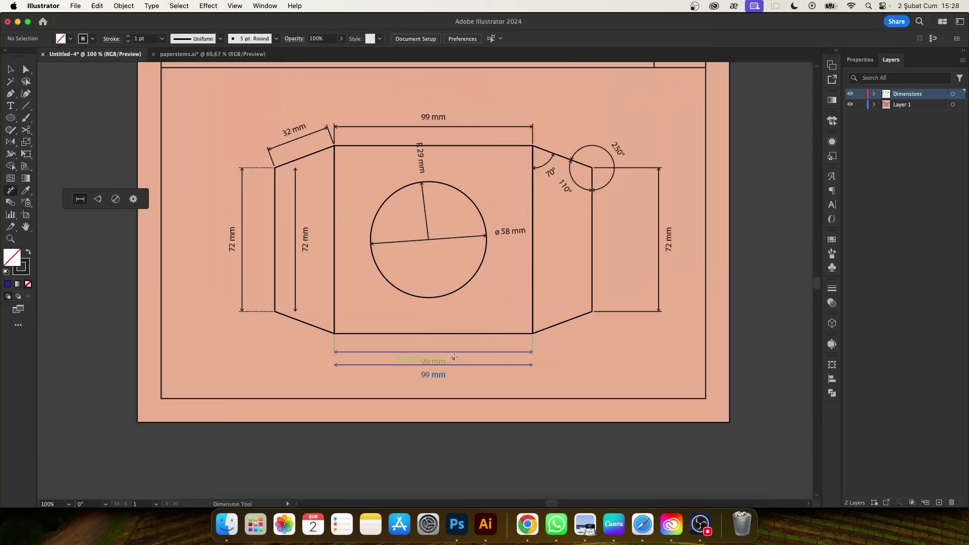
pyautogui.scroll(1, 454, 353)
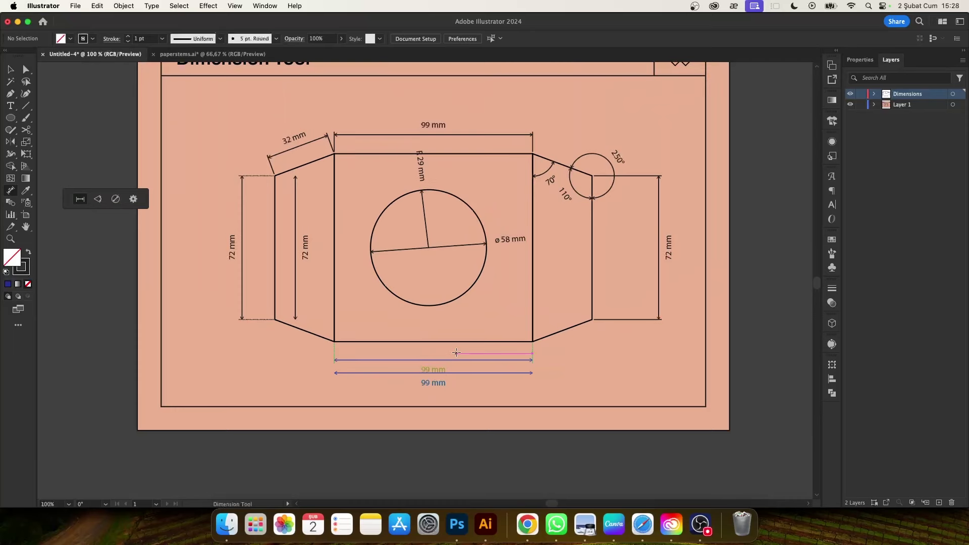